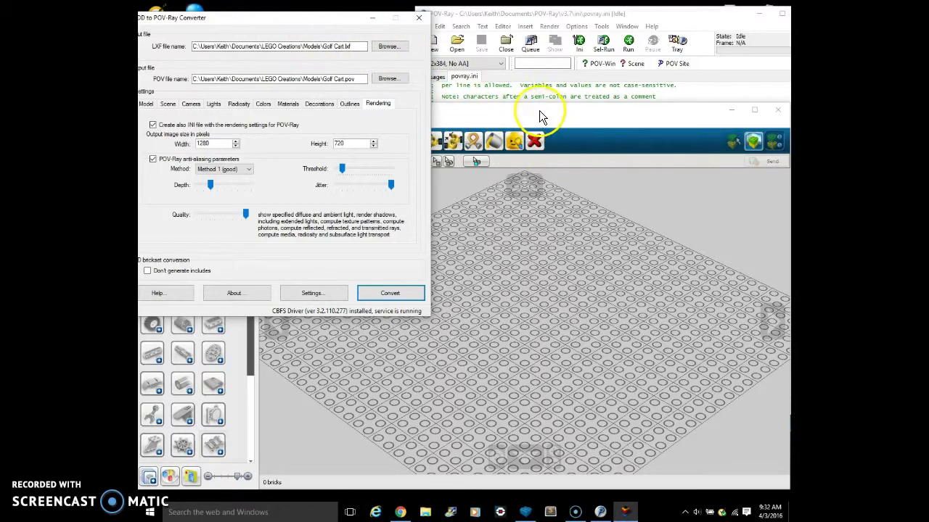
# - Arrange the LDD, converter and POV-Ray windows, leaving LEGO Digital Designer in front
pyautogui.moveTo(539, 109)
pyautogui.mouseDown()
pyautogui.moveTo(544, 131)
pyautogui.moveTo(540, 123)
pyautogui.mouseUp()
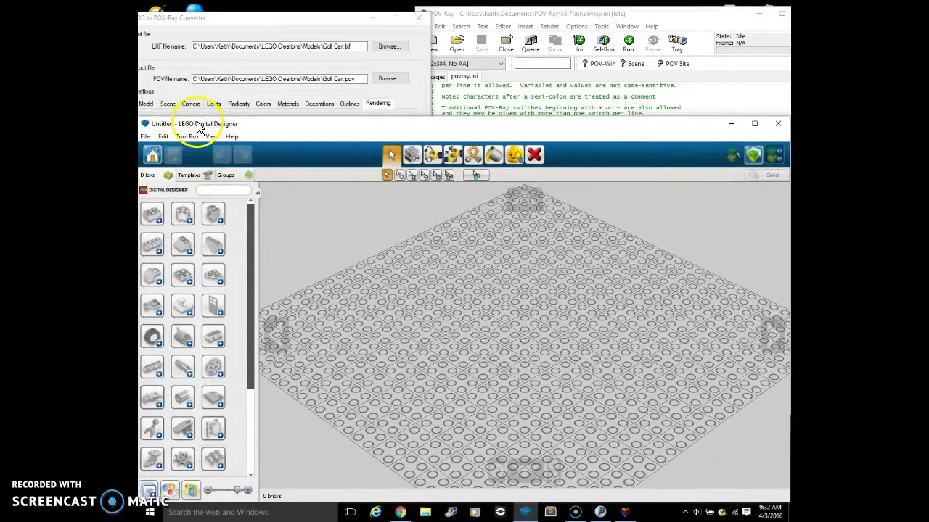
pyautogui.moveTo(227, 25); pyautogui.dragTo(233, 25)
pyautogui.click(487, 16)
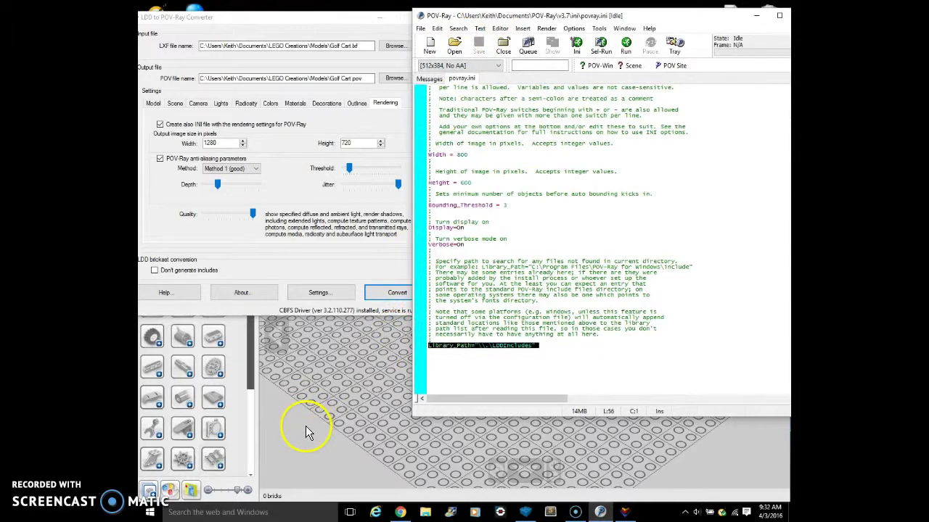
pyautogui.click(306, 426)
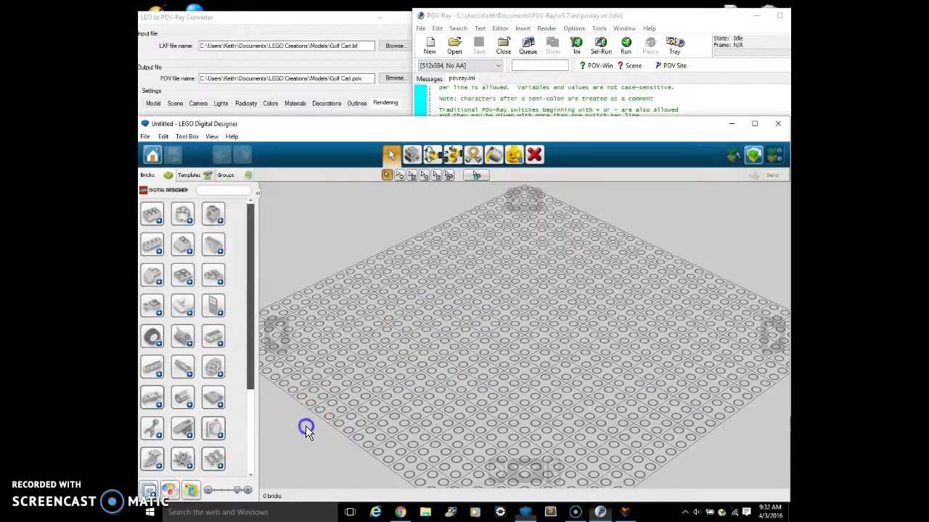
# - Stretch LDD to full height and open MicroFig.lxf from the welcome screen
pyautogui.doubleClick(381, 118)
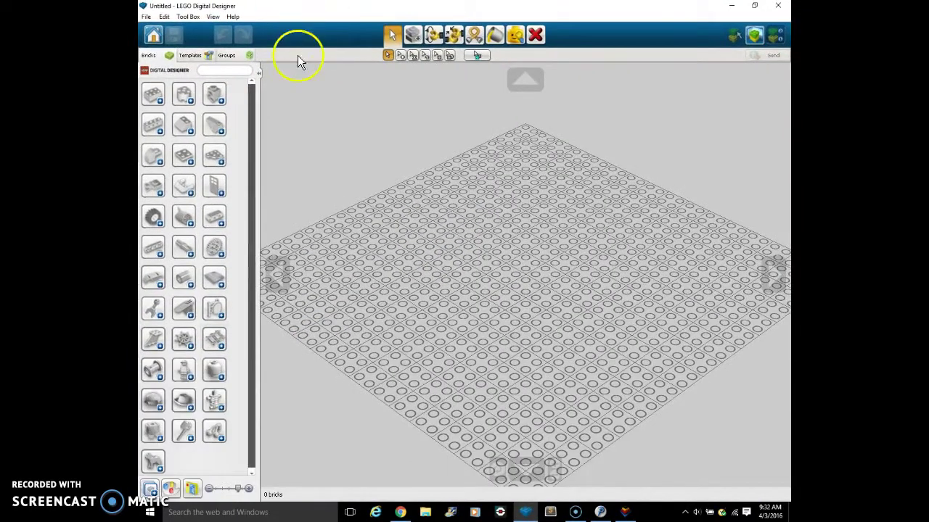
pyautogui.click(156, 34)
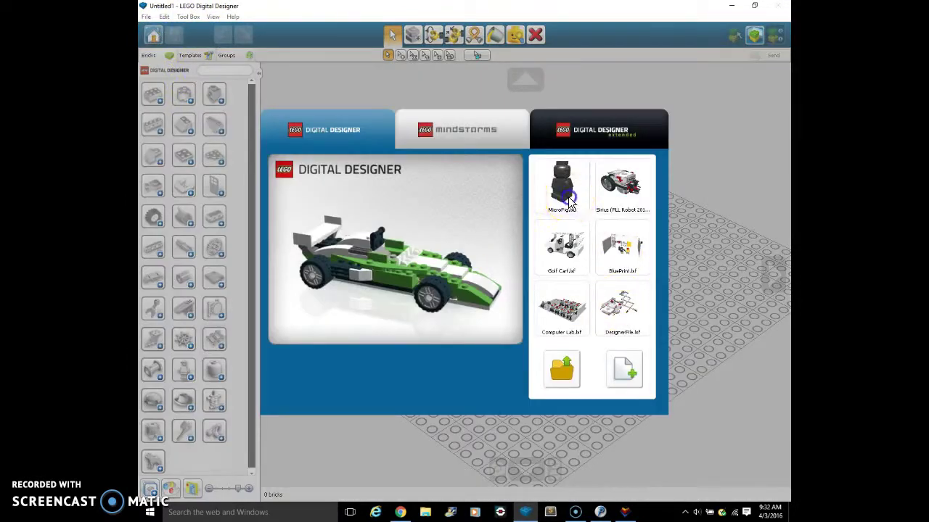
pyautogui.click(570, 200)
pyautogui.click(757, 497)
pyautogui.click(533, 425)
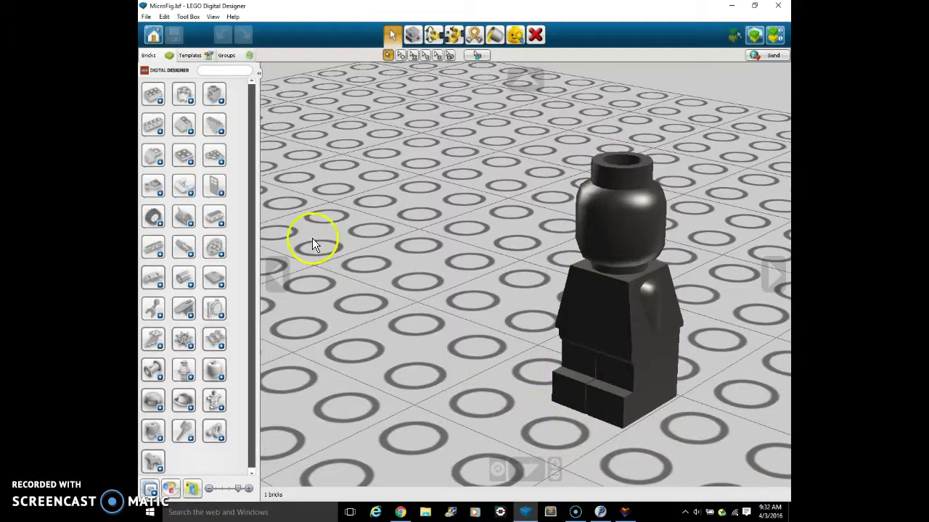
# - Collapse the brick palette and swing the camera to a close view of the microfigure
pyautogui.click(261, 75)
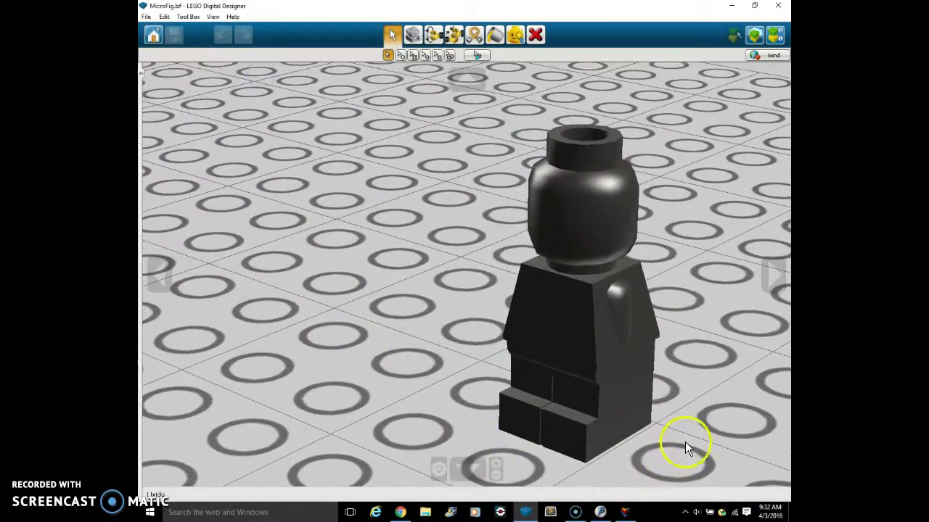
pyautogui.moveTo(690, 442); pyautogui.dragTo(487, 404, button='right')
pyautogui.click(535, 424)
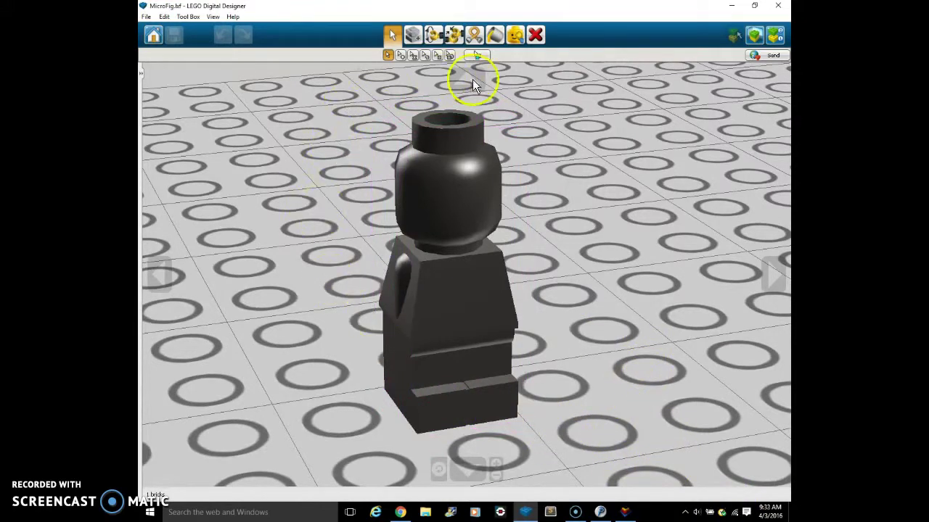
# - Drag the microfigure to a new spot on the baseplate and save MicroFig.lxf
pyautogui.moveTo(621, 394); pyautogui.dragTo(527, 431, button='right')
pyautogui.click(597, 414)
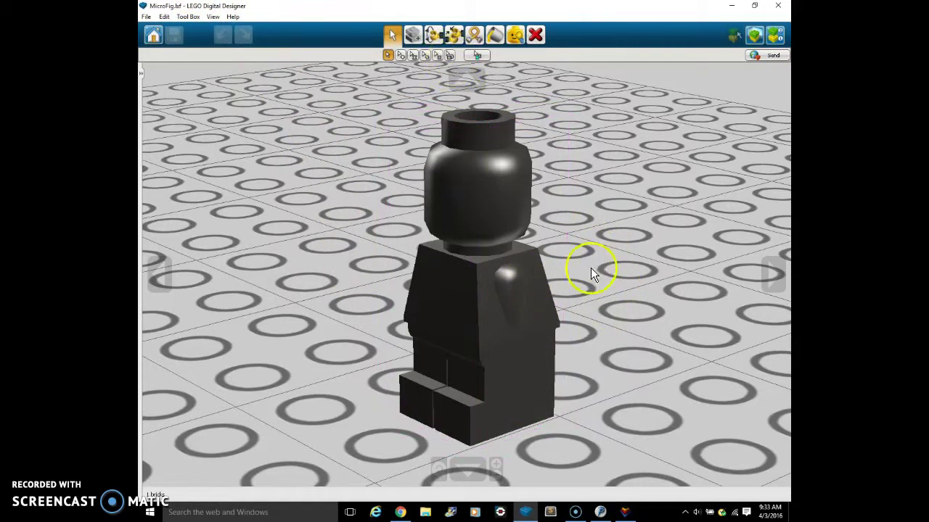
pyautogui.moveTo(525, 342); pyautogui.dragTo(466, 320)
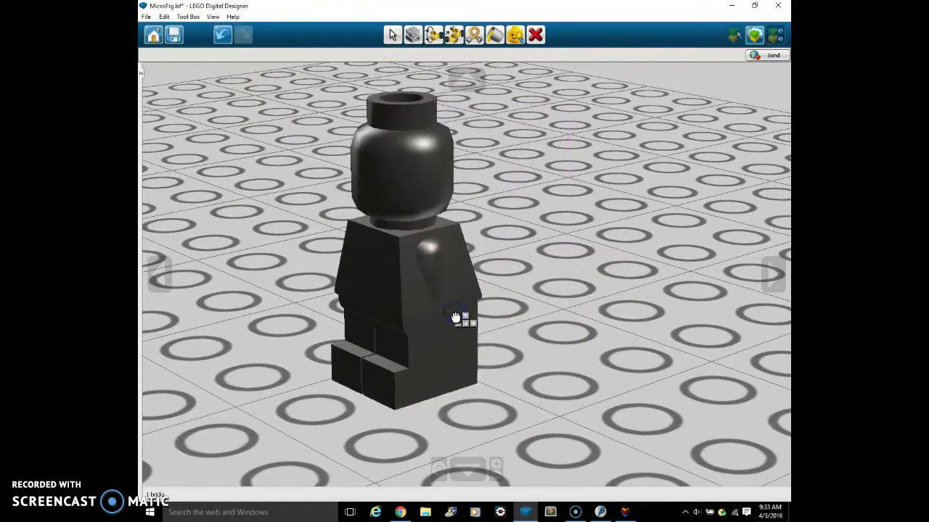
pyautogui.click(456, 317)
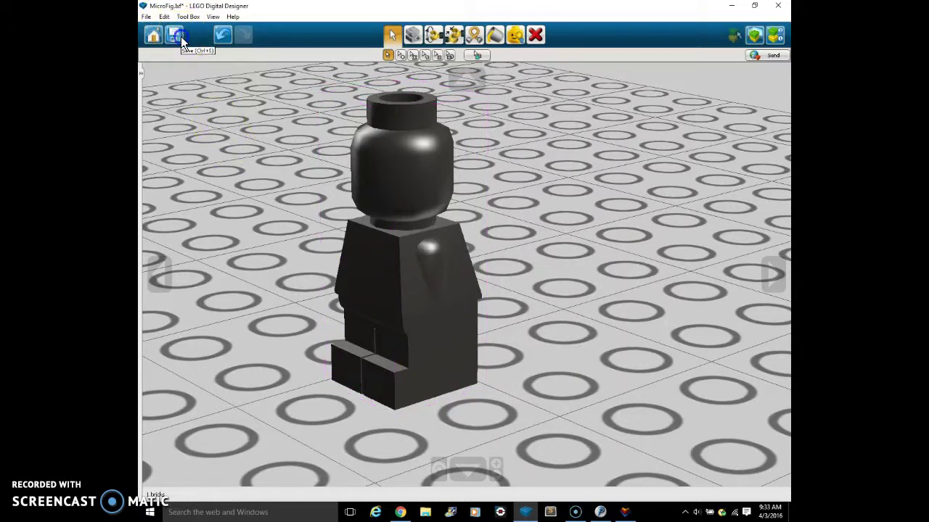
pyautogui.moveTo(367, 234); pyautogui.dragTo(455, 269)
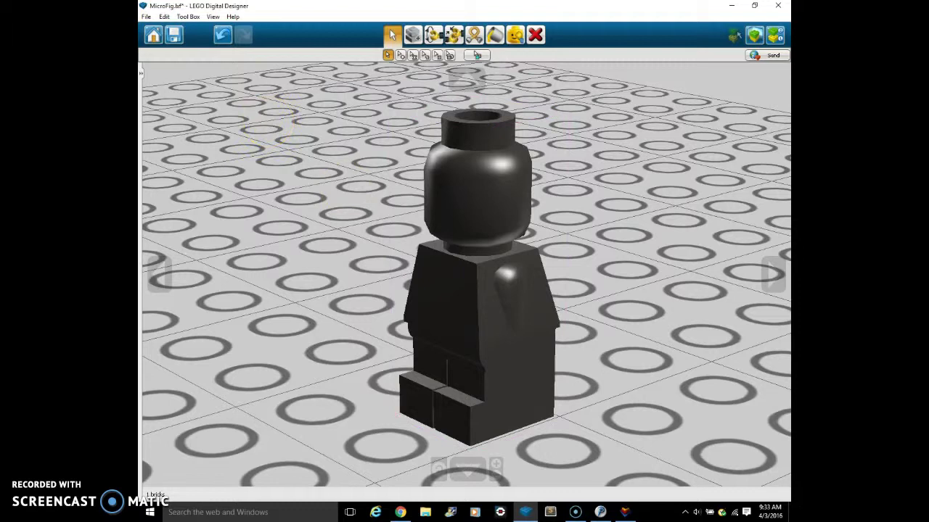
pyautogui.click(177, 37)
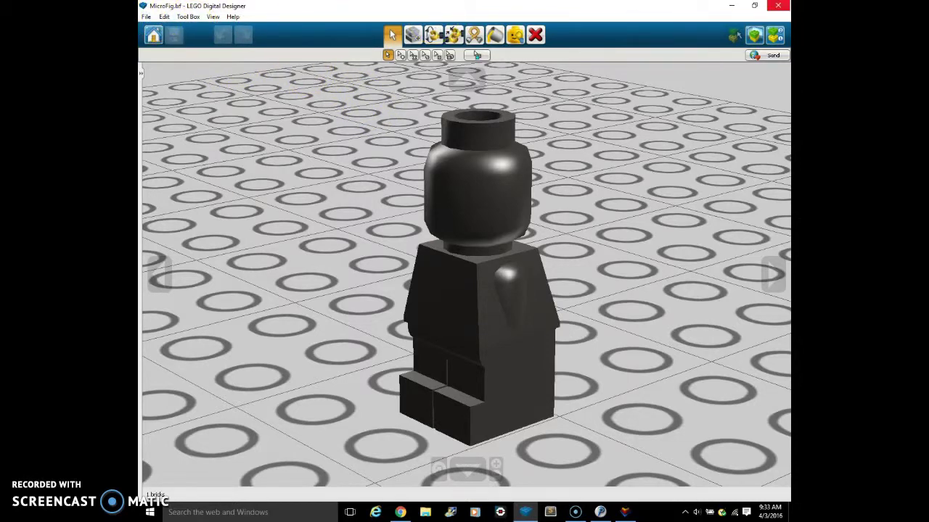
# - Close LDD, centre the converter window and show its Model settings and Settings menu
pyautogui.click(778, 5)
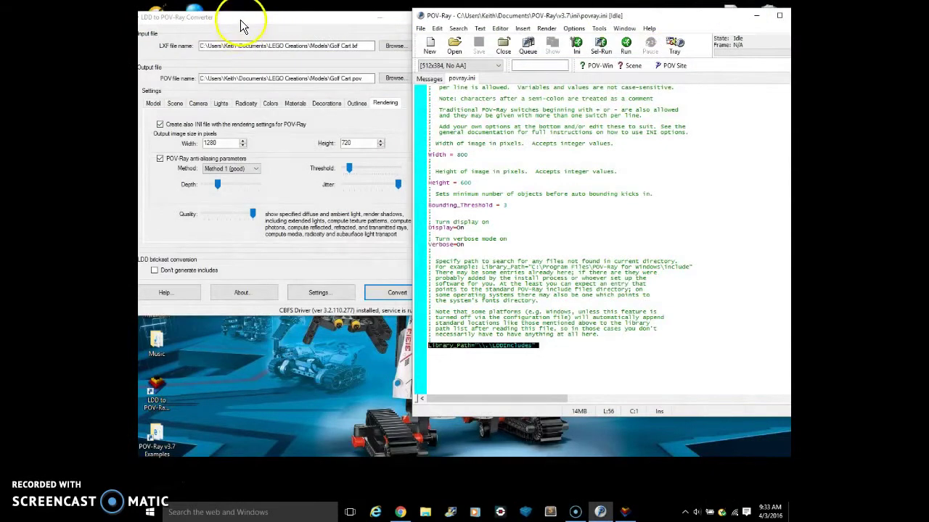
pyautogui.moveTo(240, 22); pyautogui.dragTo(351, 80)
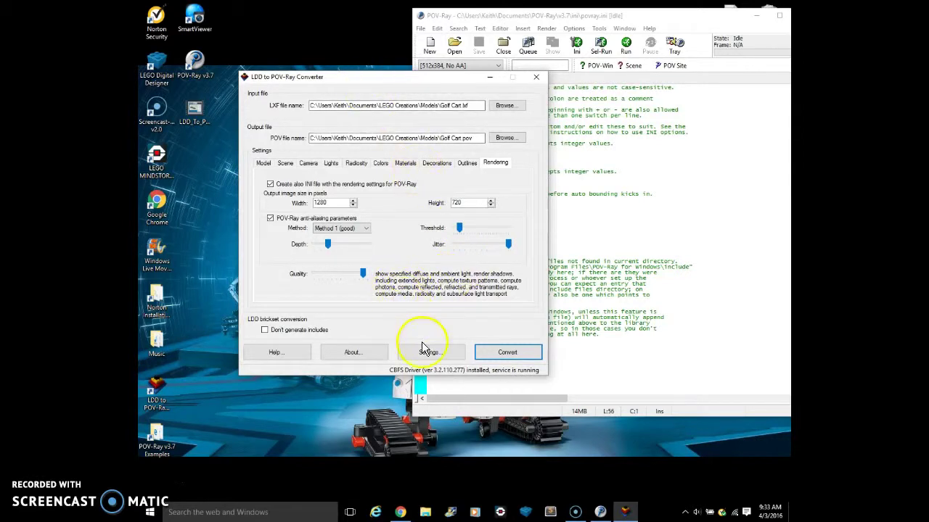
pyautogui.click(263, 163)
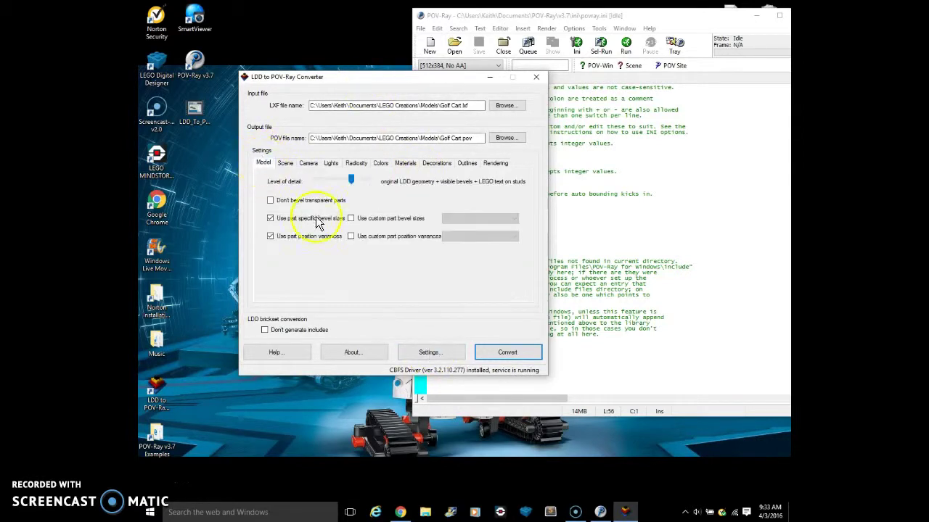
pyautogui.click(435, 353)
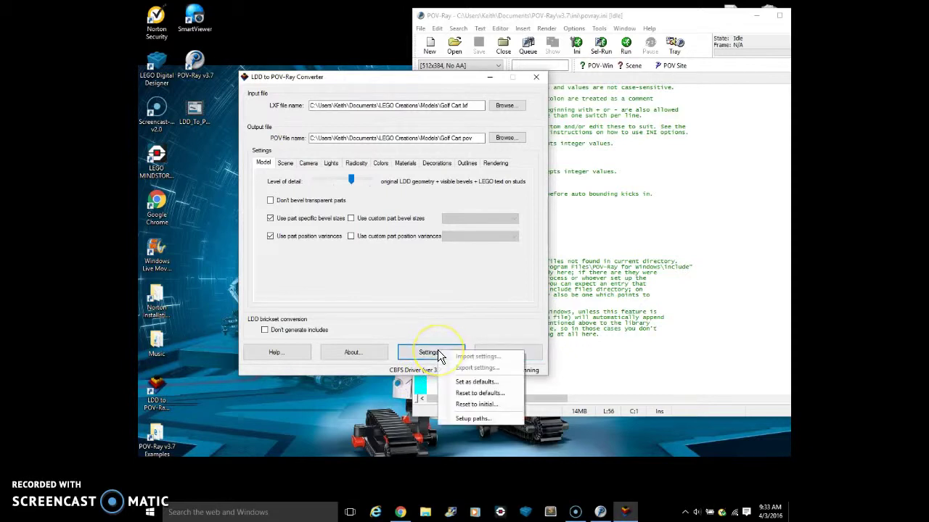
# - Review and accept the path setup with POV-Ray include path \\.\LDDIncludes
pyautogui.click(511, 420)
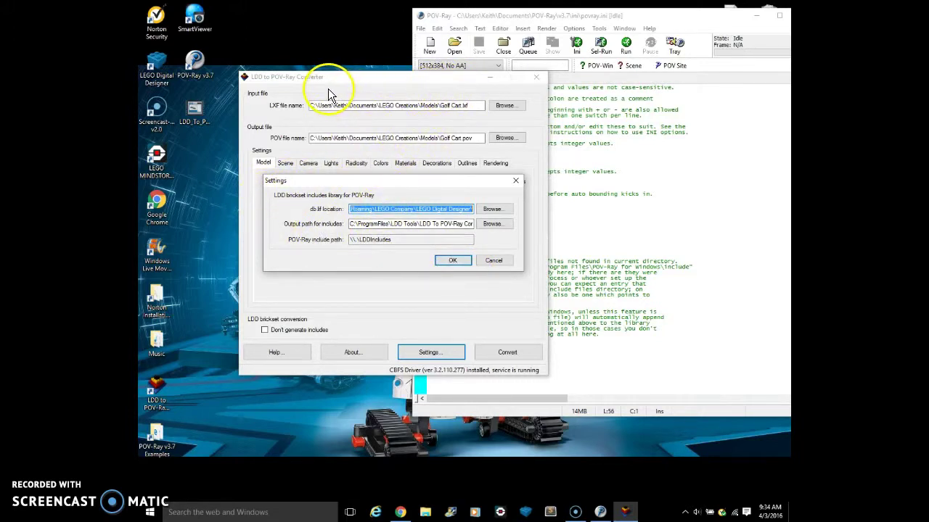
pyautogui.click(451, 262)
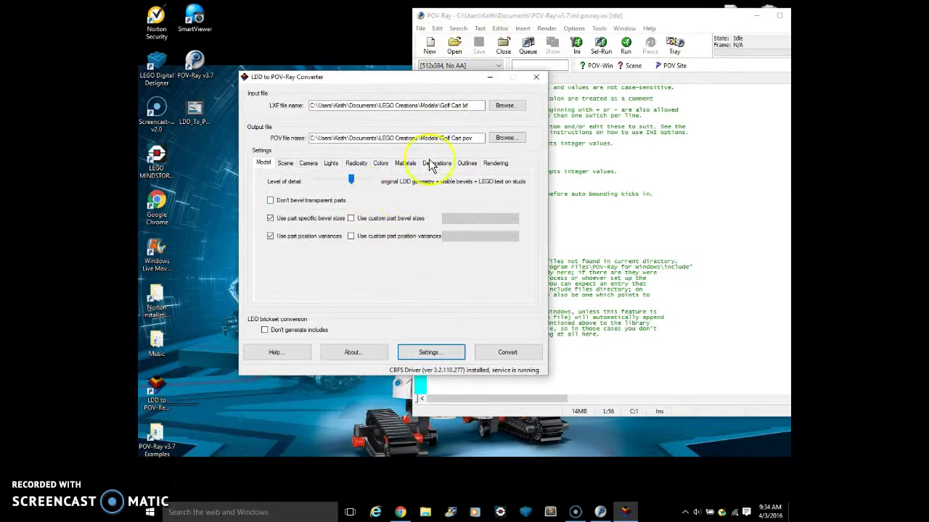
# - Open POV-Ray's master povray.ini and select its Library_Path="\\.\LDDIncludes" line
pyautogui.moveTo(568, 14); pyautogui.dragTo(505, 13)
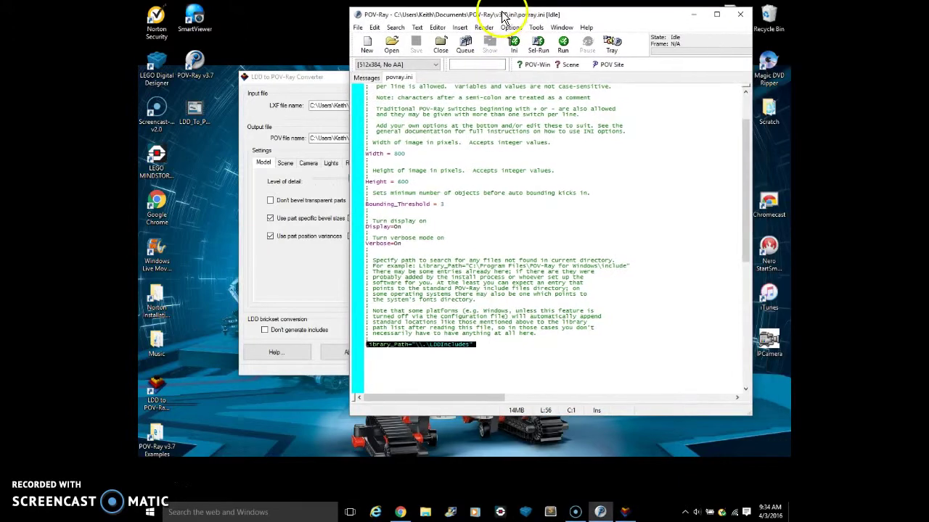
pyautogui.click(535, 28)
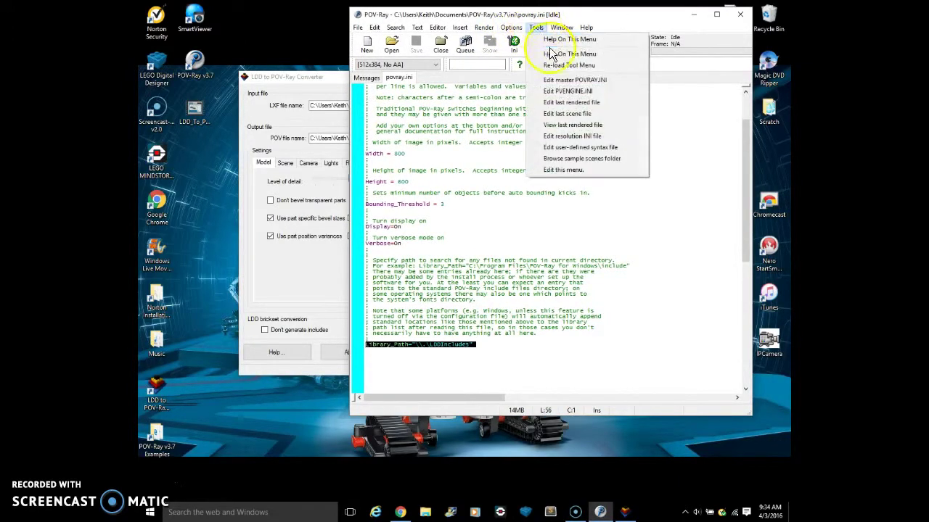
pyautogui.click(573, 81)
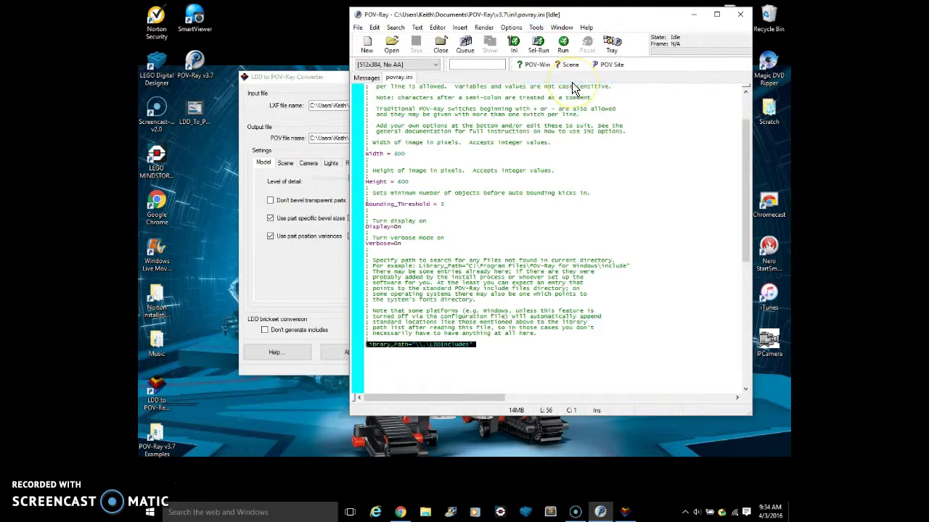
pyautogui.click(482, 354)
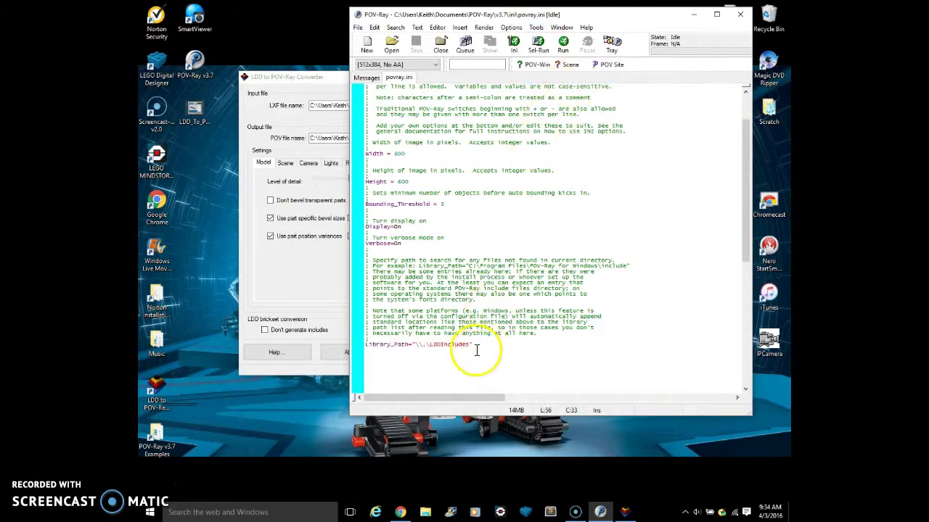
pyautogui.moveTo(472, 348); pyautogui.dragTo(375, 351)
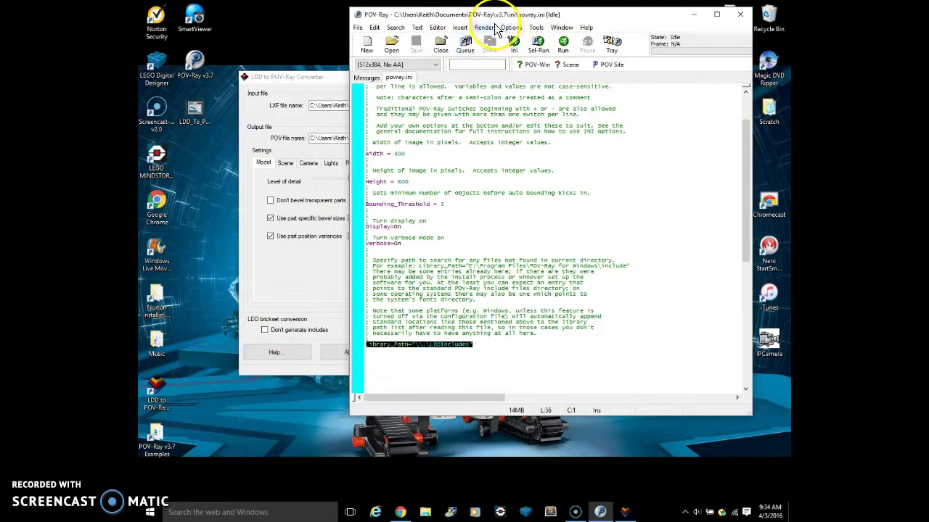
pyautogui.scroll(3, 446, 208)
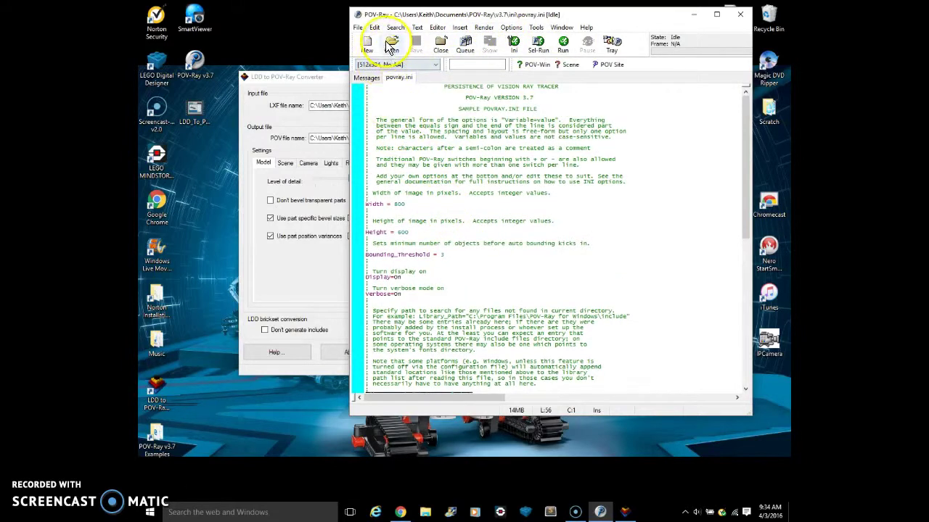
# - Load MicroFig.lxf from the Models folder as input, giving MicroFig.pov as output
pyautogui.moveTo(298, 76); pyautogui.dragTo(306, 52)
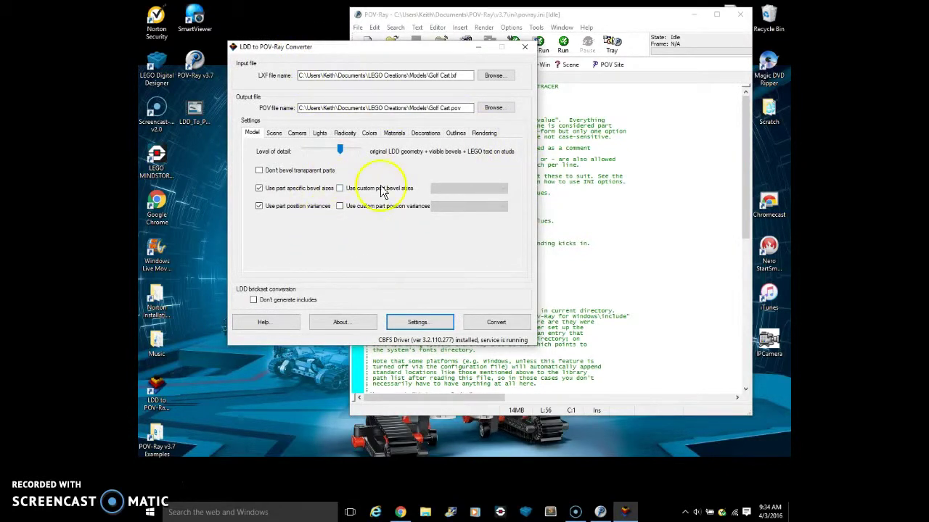
pyautogui.click(493, 77)
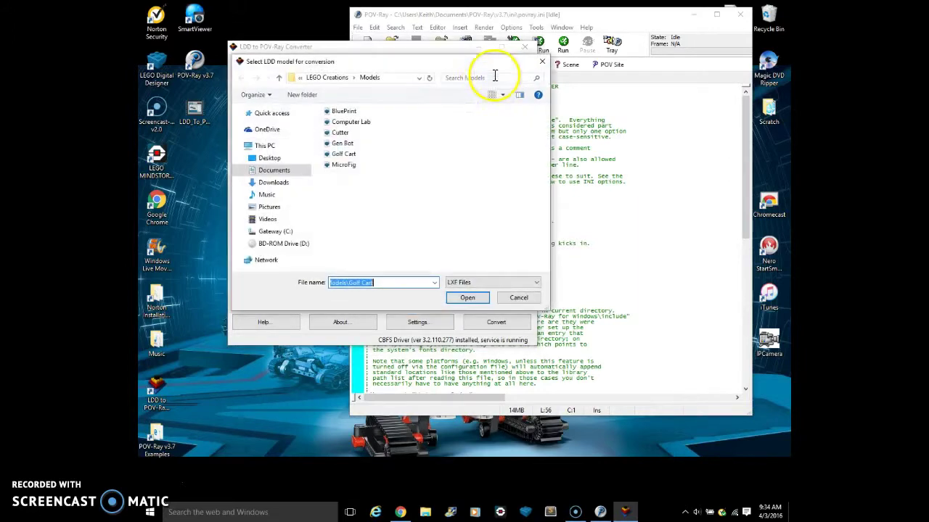
pyautogui.click(354, 165)
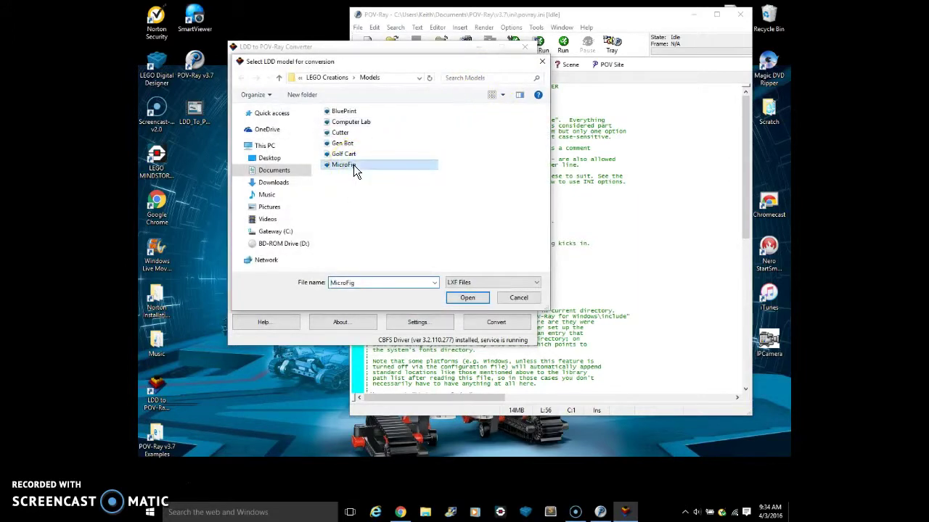
pyautogui.click(466, 299)
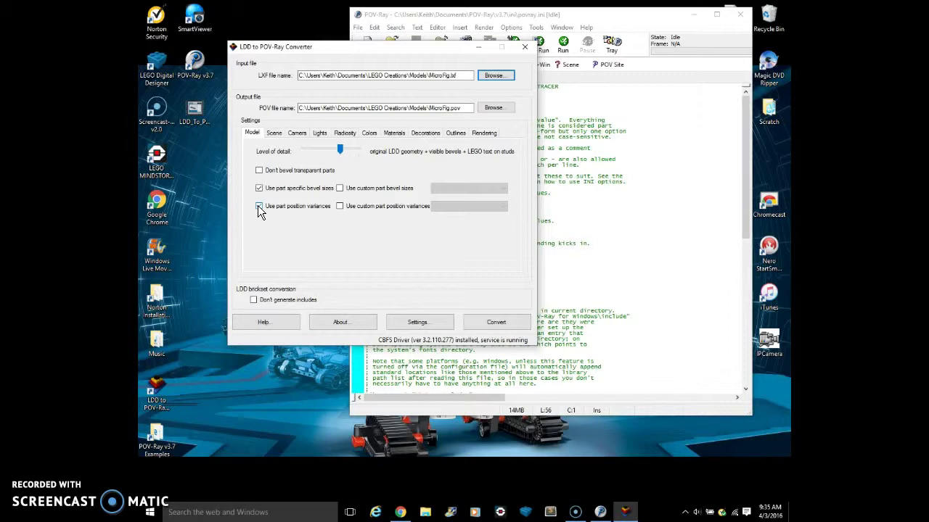
# - Review the Scene, Camera, Lights, Colors, Materials, Decorations and Outlines options in turn
pyautogui.click(279, 137)
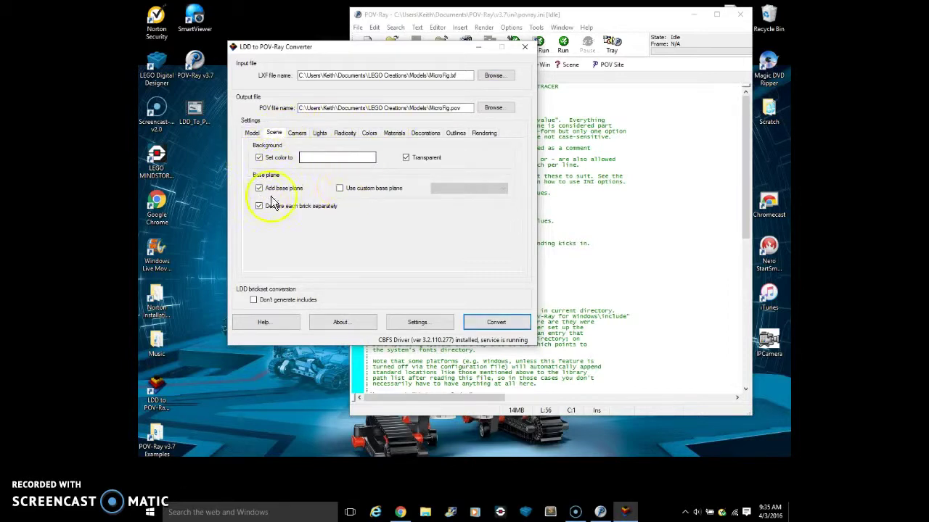
pyautogui.click(296, 133)
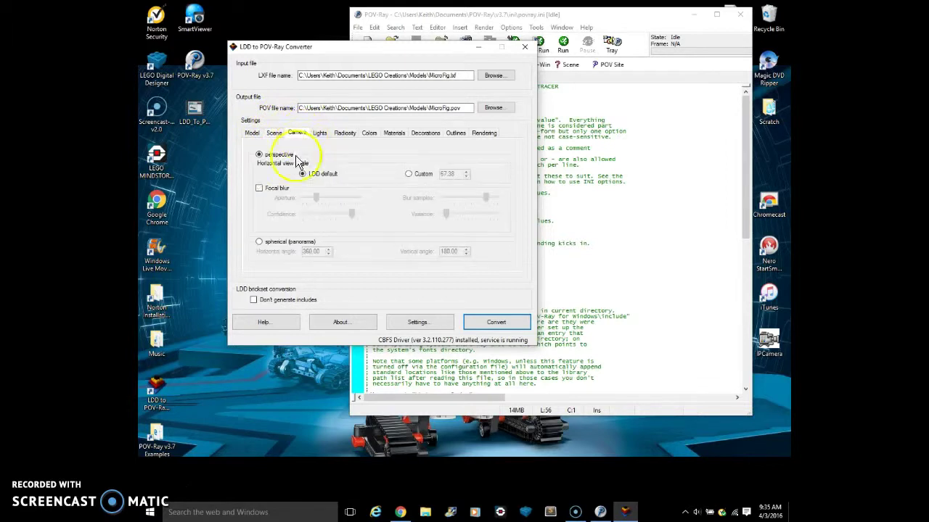
pyautogui.click(320, 133)
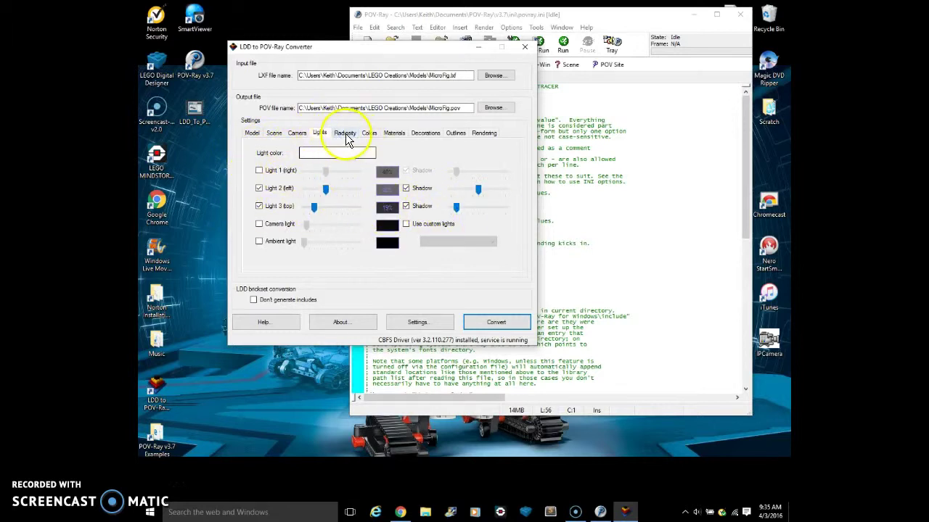
pyautogui.click(370, 137)
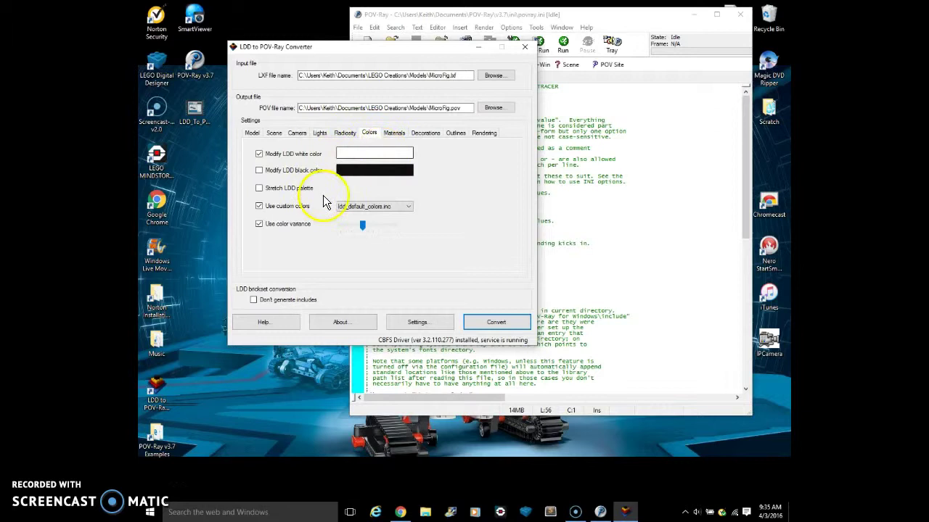
pyautogui.click(396, 133)
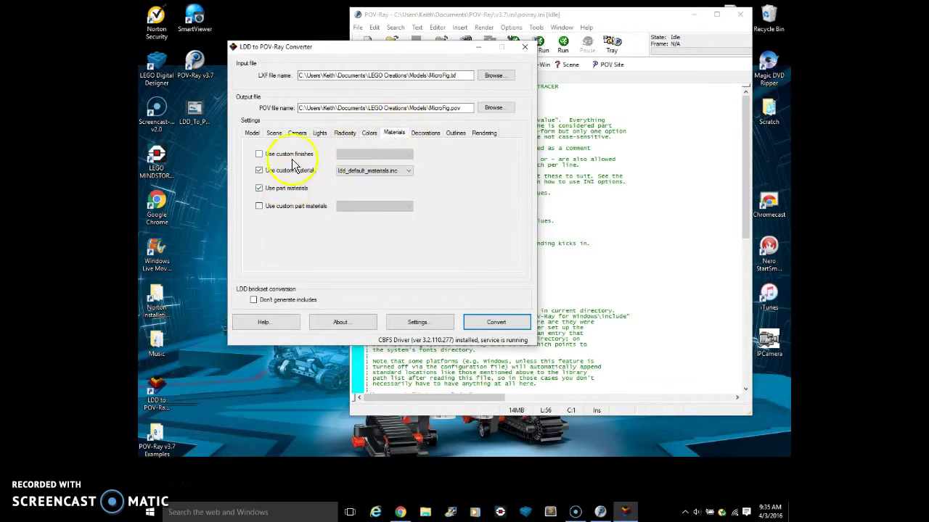
pyautogui.click(434, 138)
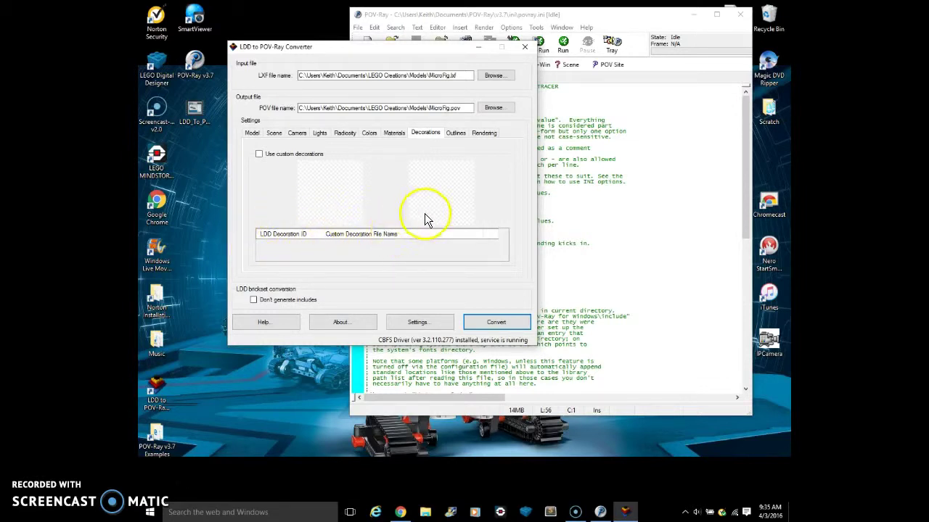
pyautogui.click(456, 135)
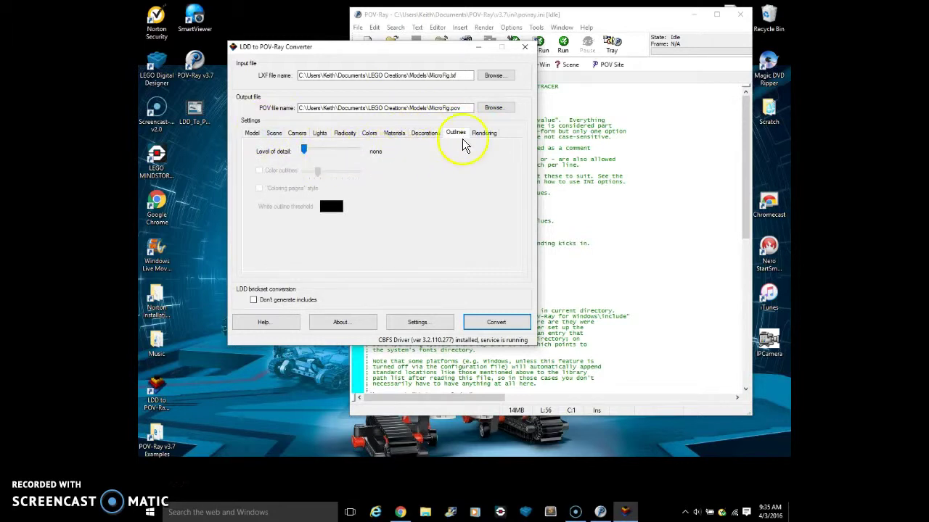
# - Set rendering Quality to maximum, with radiosity and subsurface light transport, for 1280×720 INI output
pyautogui.click(490, 135)
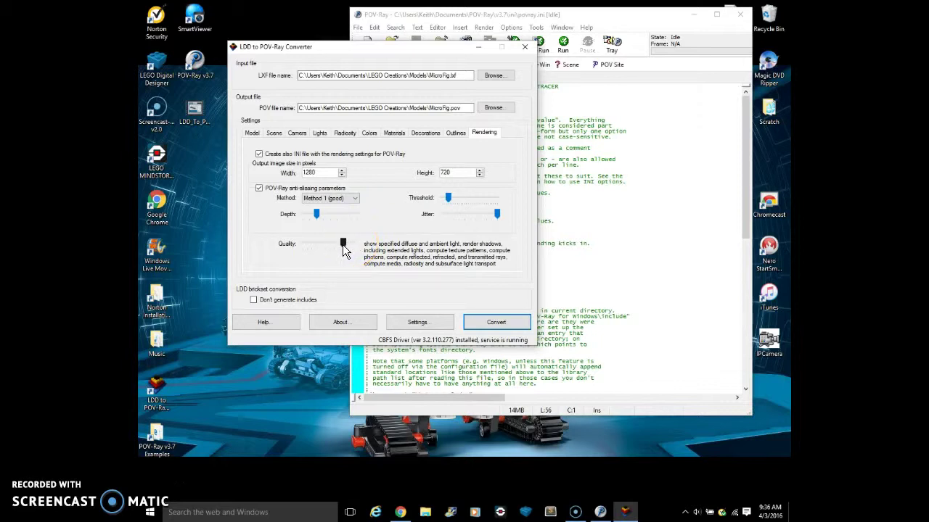
pyautogui.moveTo(343, 246); pyautogui.dragTo(338, 244)
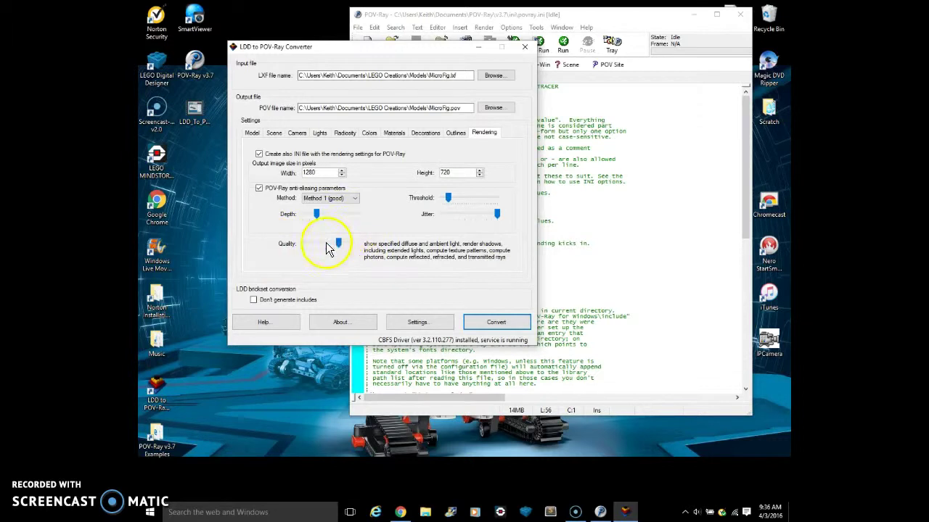
pyautogui.moveTo(338, 244); pyautogui.dragTo(351, 244)
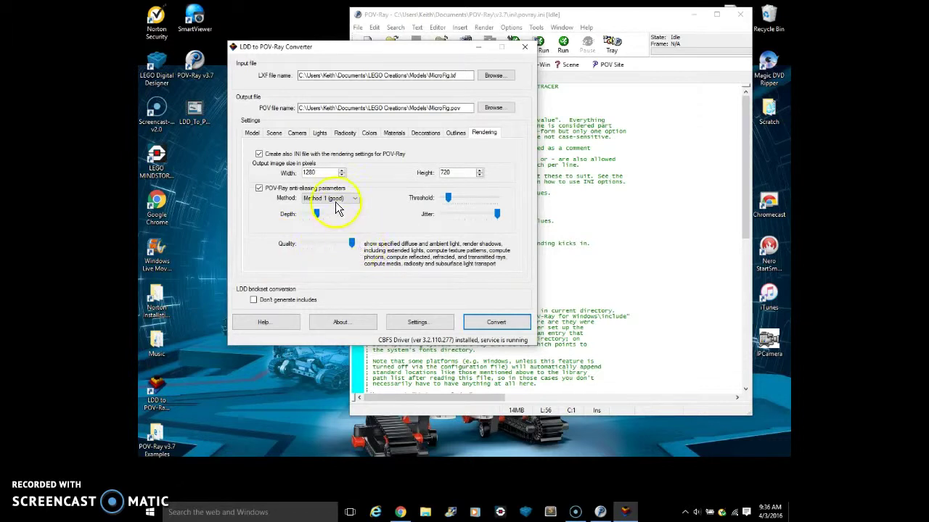
# - Set the model level of detail to visible bevels plus LEGO text on studs
pyautogui.click(252, 133)
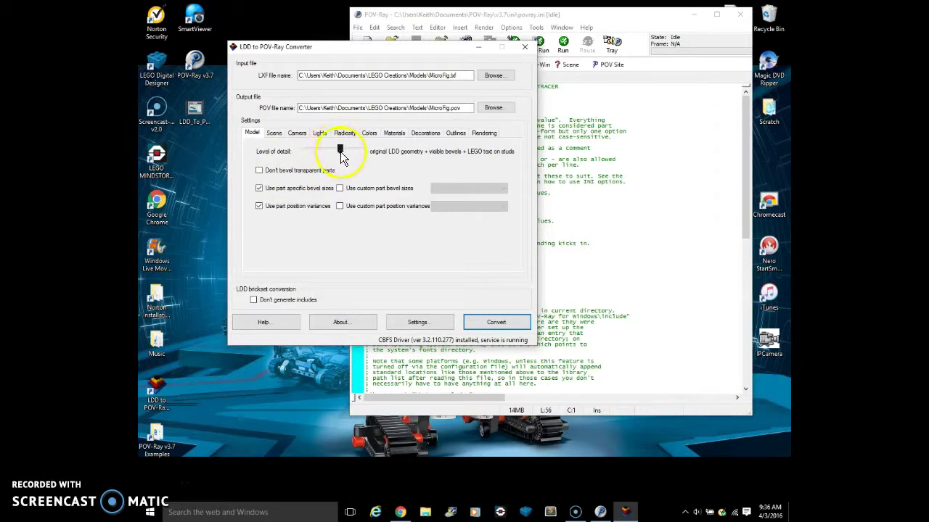
pyautogui.moveTo(341, 151); pyautogui.dragTo(356, 158)
pyautogui.press('Left')
pyautogui.press('Left')
pyautogui.press('Left')
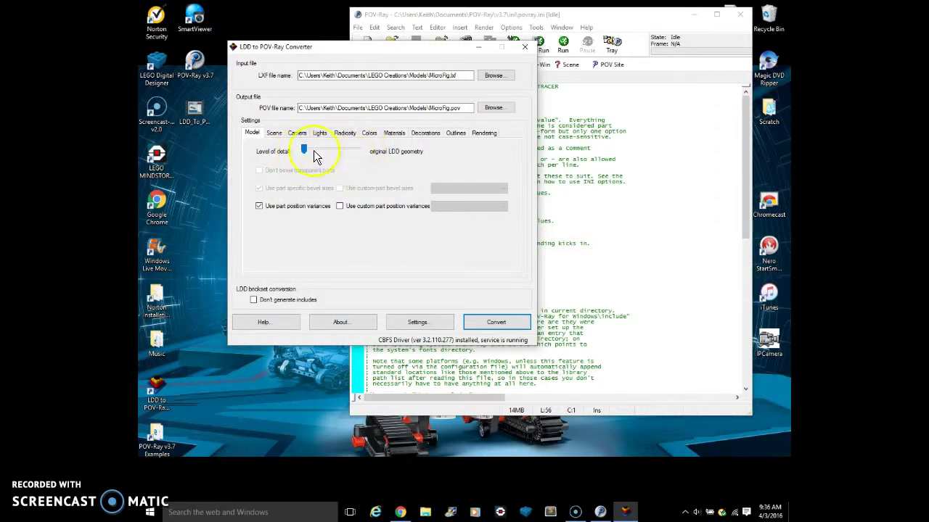
pyautogui.moveTo(303, 154); pyautogui.dragTo(348, 157)
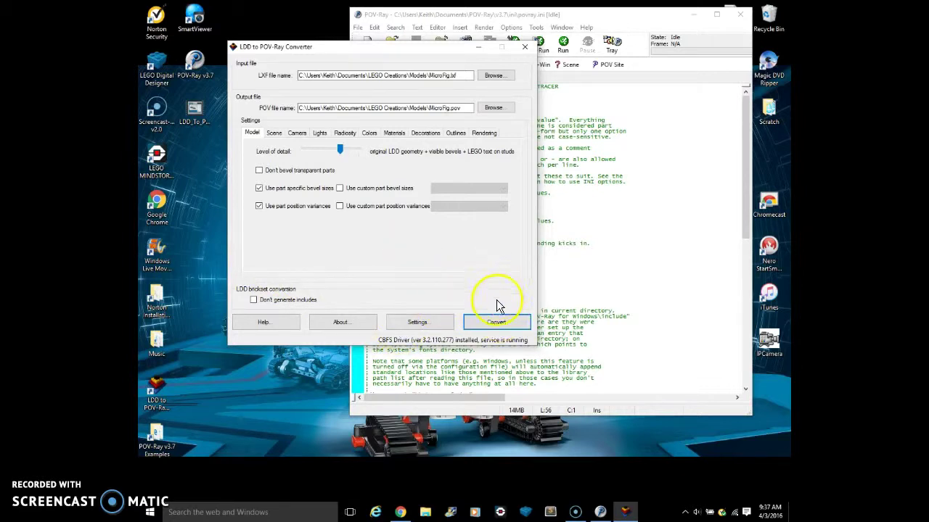
# - Convert the MicroFig model to MicroFig.pov and MicroFig.ini, acknowledge the success message, then bring up Task Manager
pyautogui.click(517, 323)
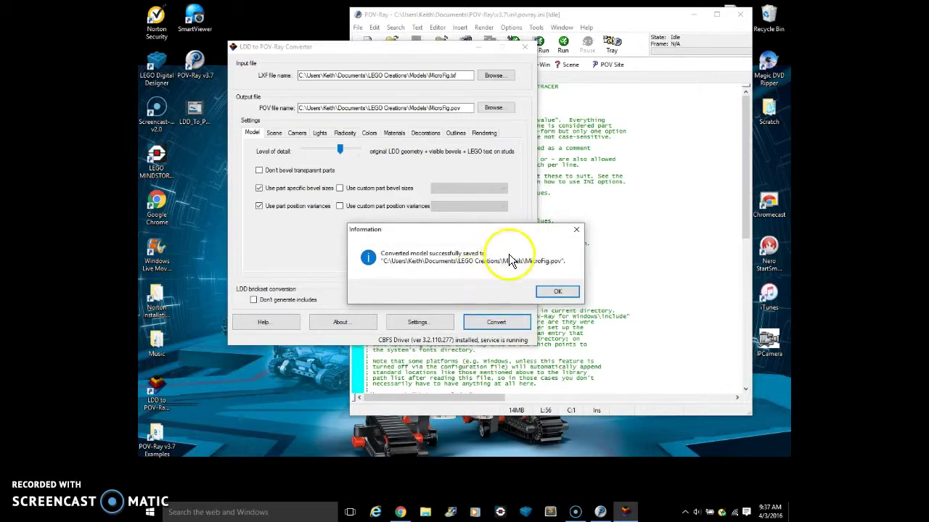
pyautogui.click(558, 293)
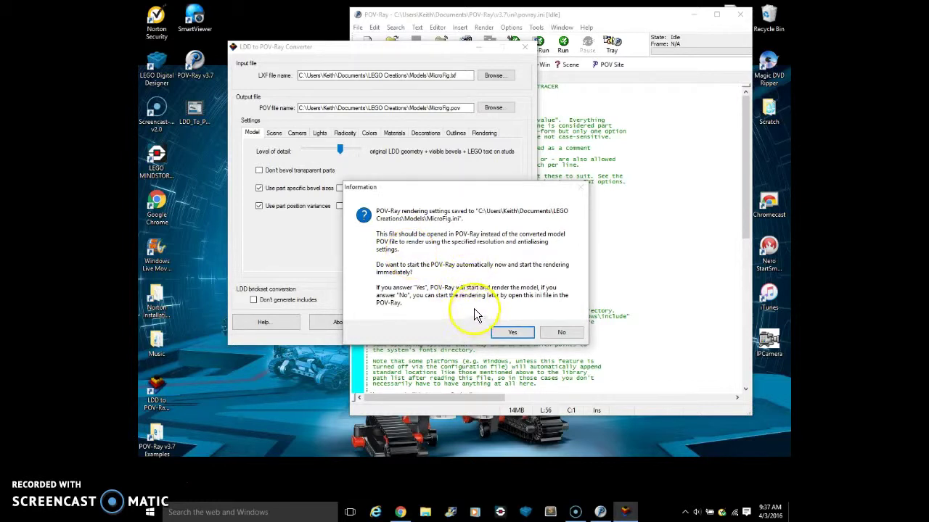
pyautogui.hotkey('ctrl', 'shift', 'Escape')
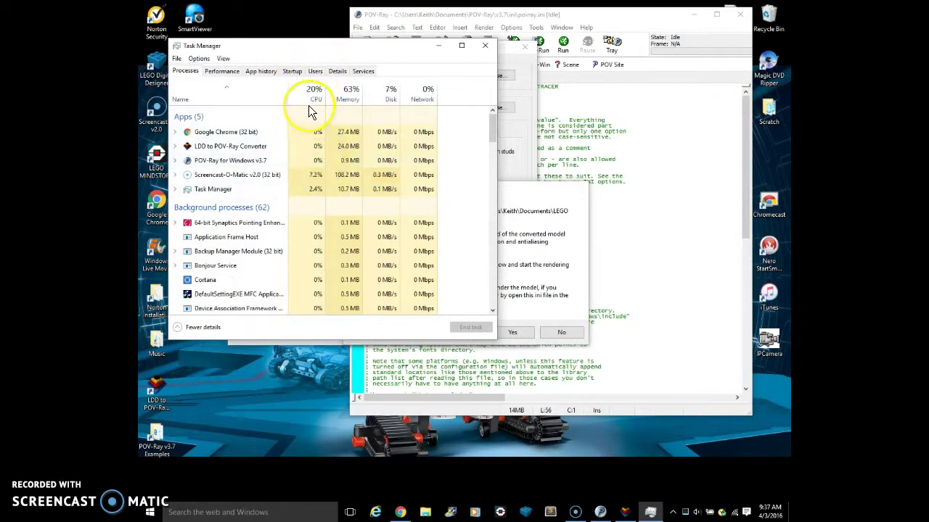
# - Check the Screencast-O-Matic, LDD to POV-Ray Converter and POV-Ray for Windows entries in Task Manager
pyautogui.click(315, 175)
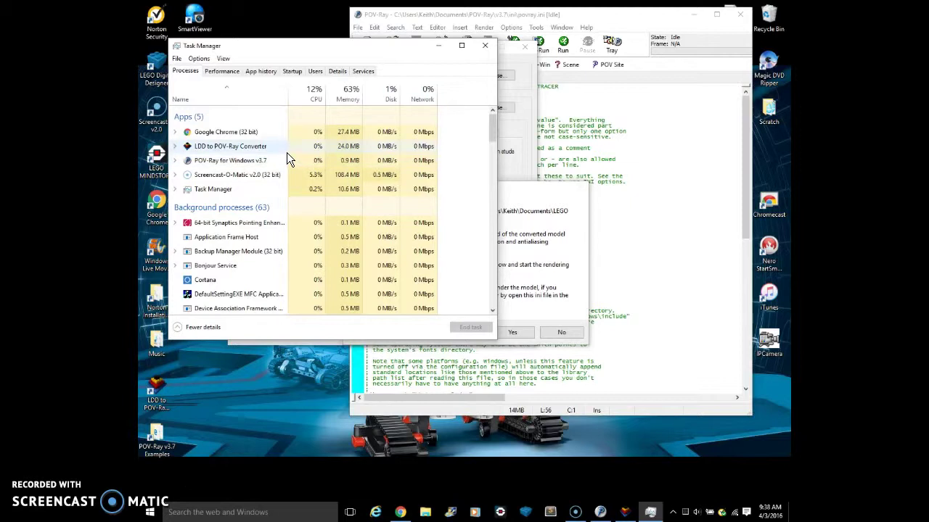
pyautogui.click(251, 145)
pyautogui.click(320, 161)
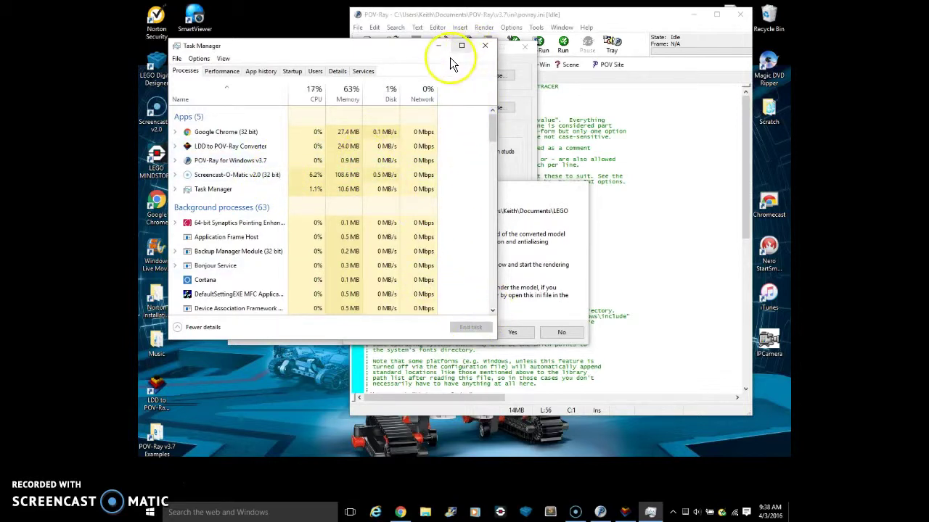
pyautogui.click(479, 46)
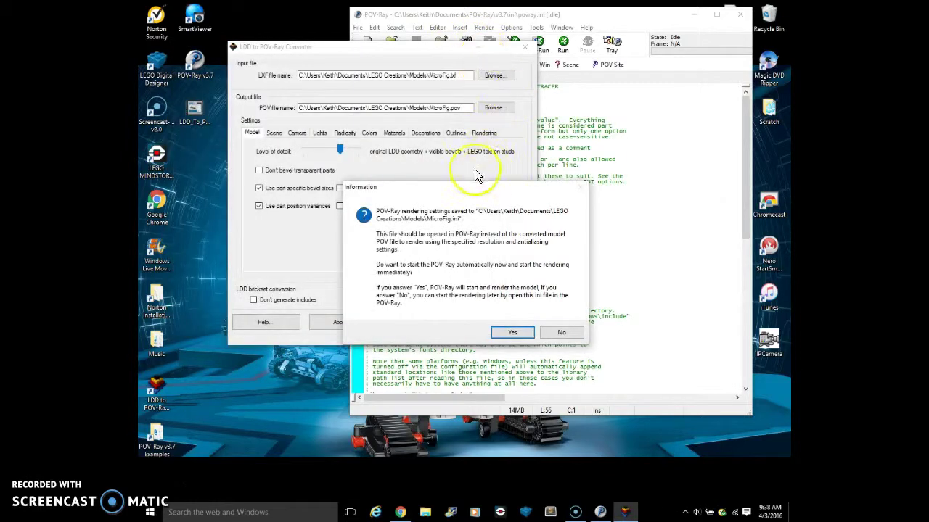